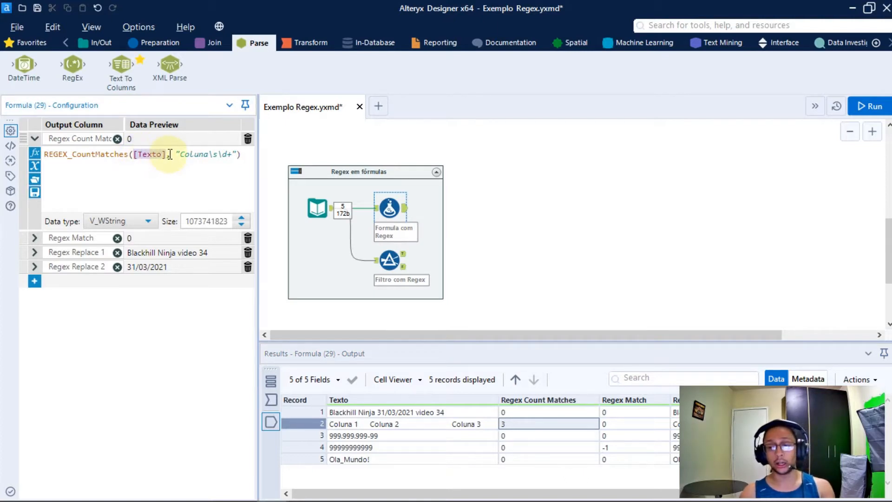
- Examine the pattern argument of the REGEX_CountMatches formula and the Regex Count Matches values in the results
drag(176, 154, 237, 152)
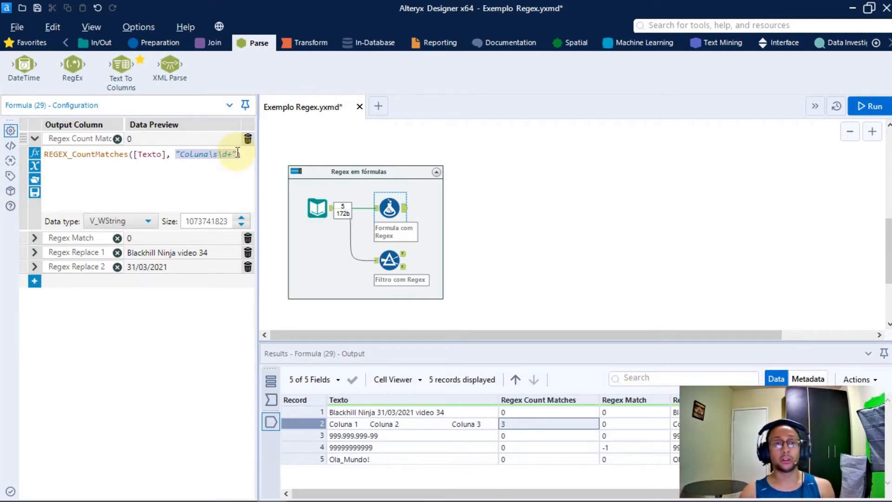
click(207, 154)
mouse_move(201, 154)
mouse_down()
mouse_move(227, 156)
mouse_move(219, 154)
mouse_up()
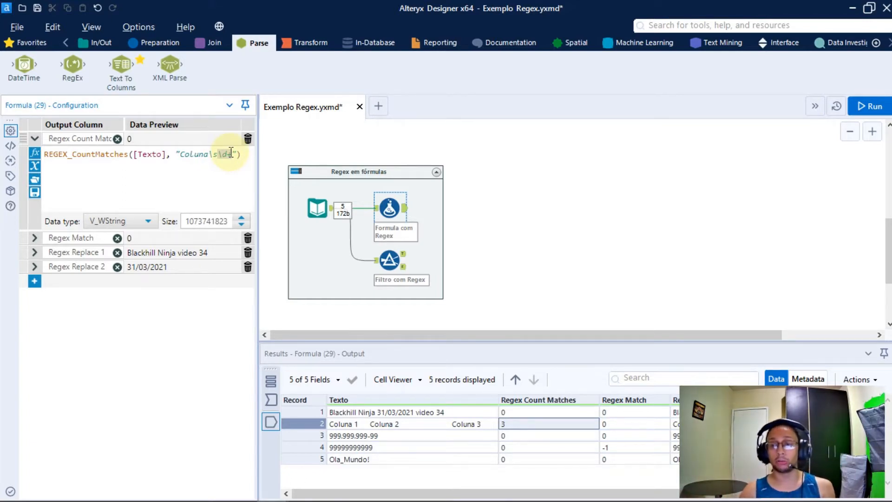
drag(561, 412, 550, 464)
click(540, 413)
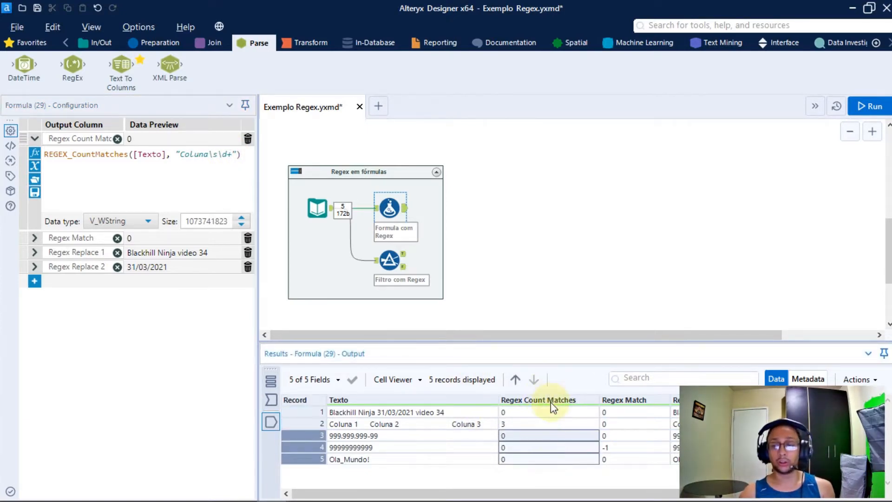
click(552, 424)
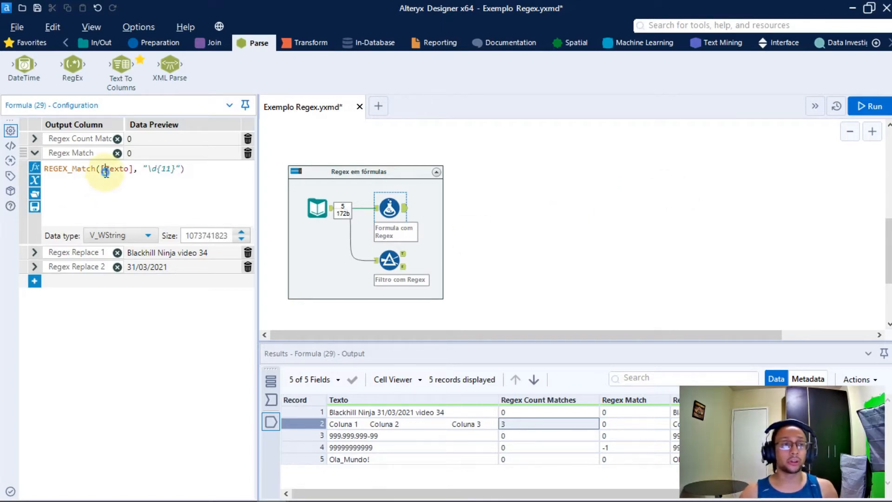
- Examine the [Texto] field and the pattern argument in the REGEX_Match formula of the Regex Match column
drag(103, 168, 134, 168)
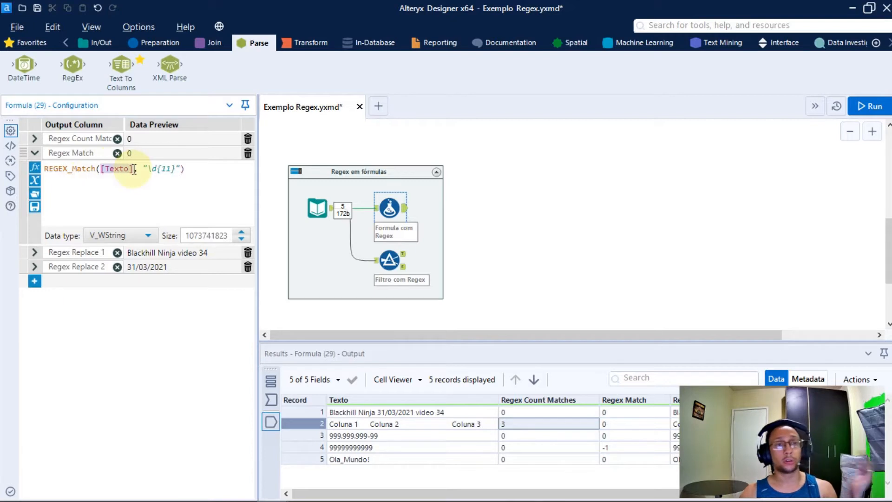
click(134, 169)
drag(142, 169, 183, 169)
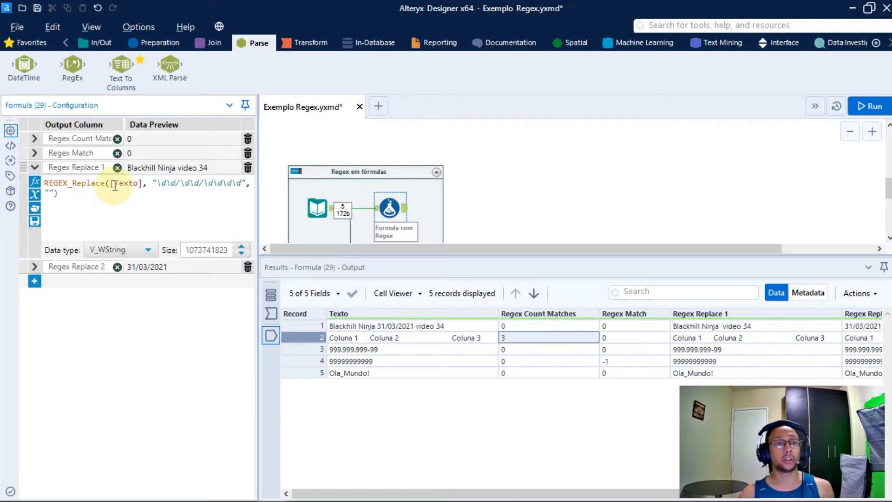
- Examine the field, date pattern and empty replacement in the Regex Replace 1 formula, and compare its output with the Texto column
drag(110, 185, 143, 186)
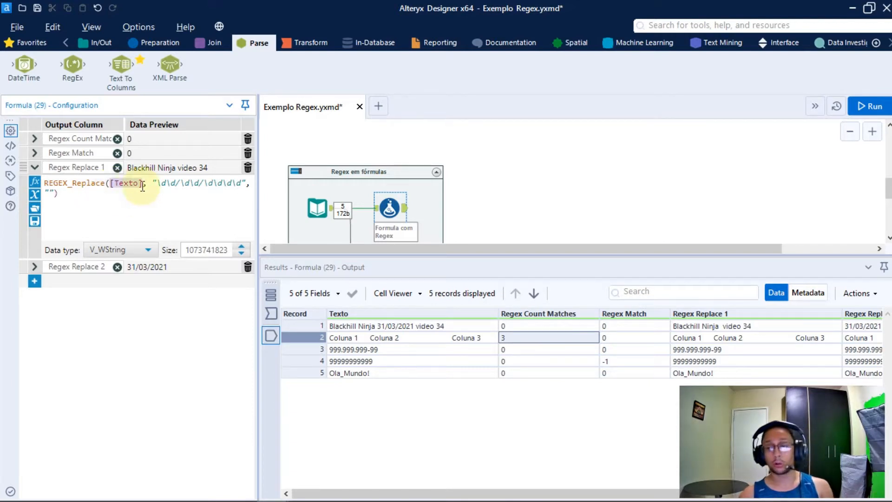
drag(154, 183, 246, 182)
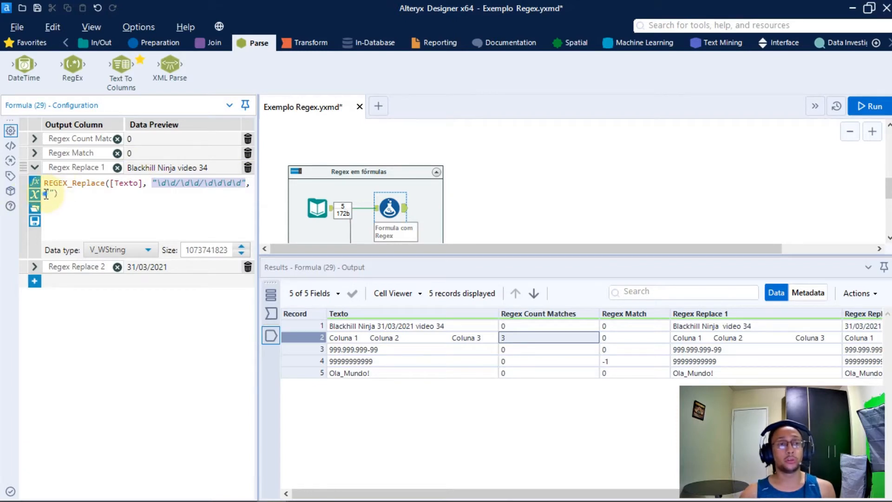
click(46, 194)
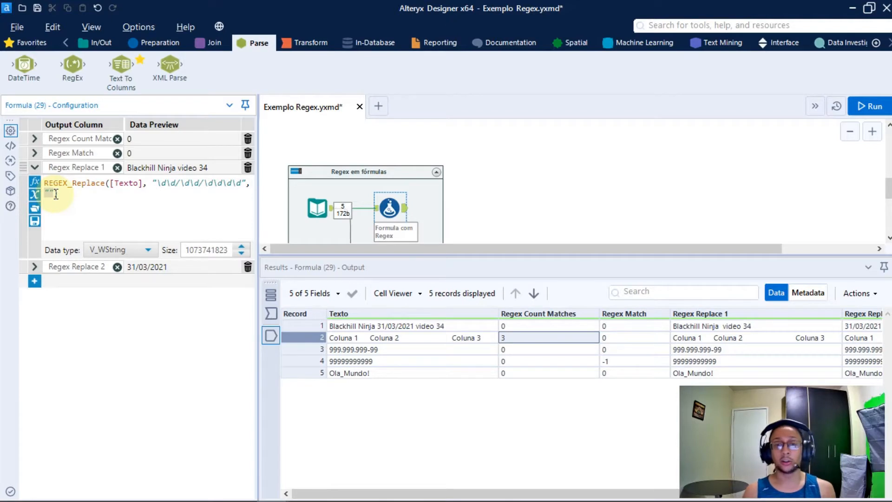
click(392, 326)
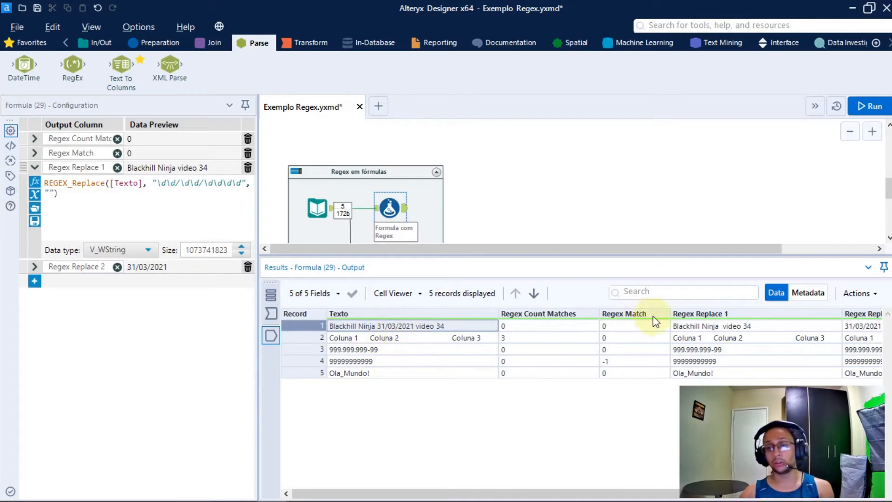
click(696, 326)
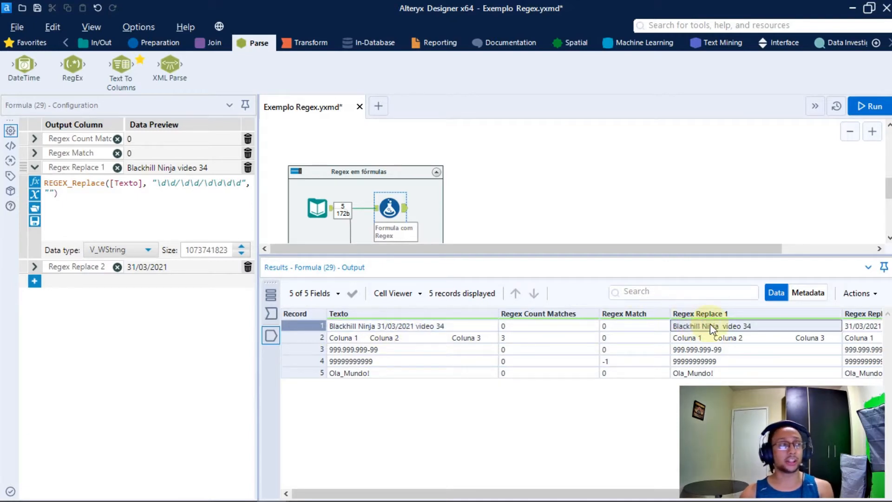
drag(739, 337, 748, 374)
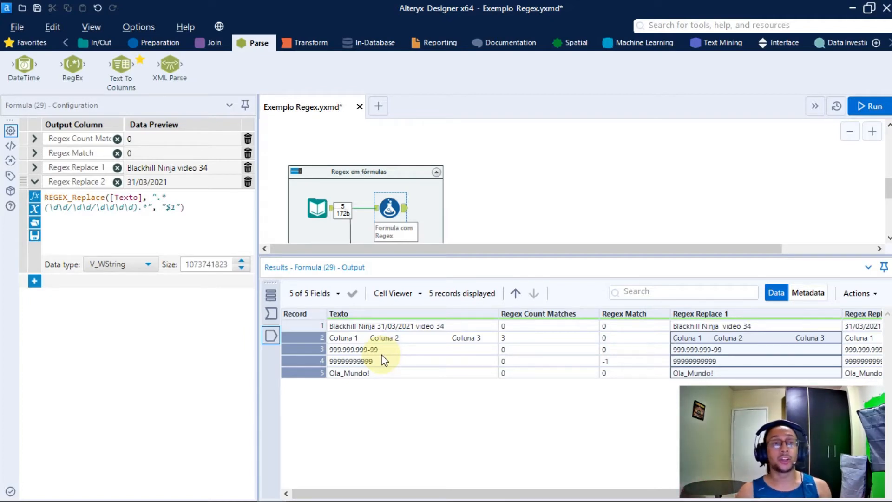
- Examine the Regex Replace 2 formula's wildcards, parenthesised date group and $1 replacement, and check its output in the results
click(158, 197)
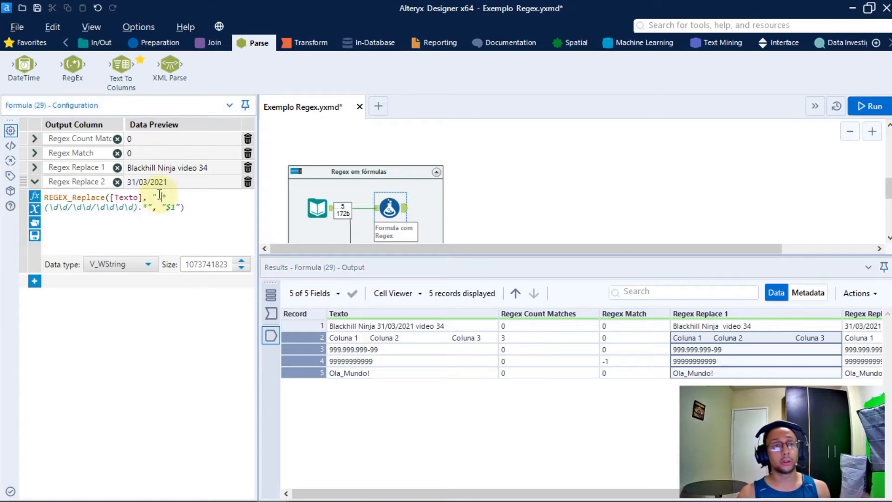
click(139, 207)
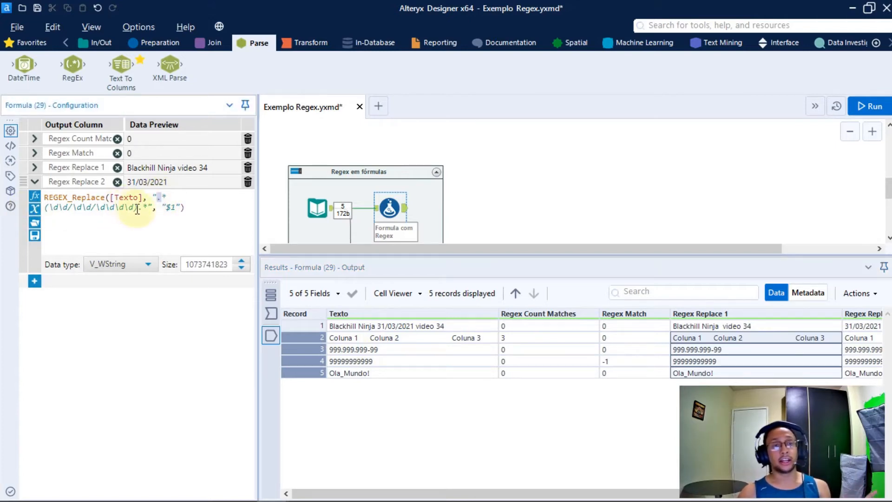
text(.*)
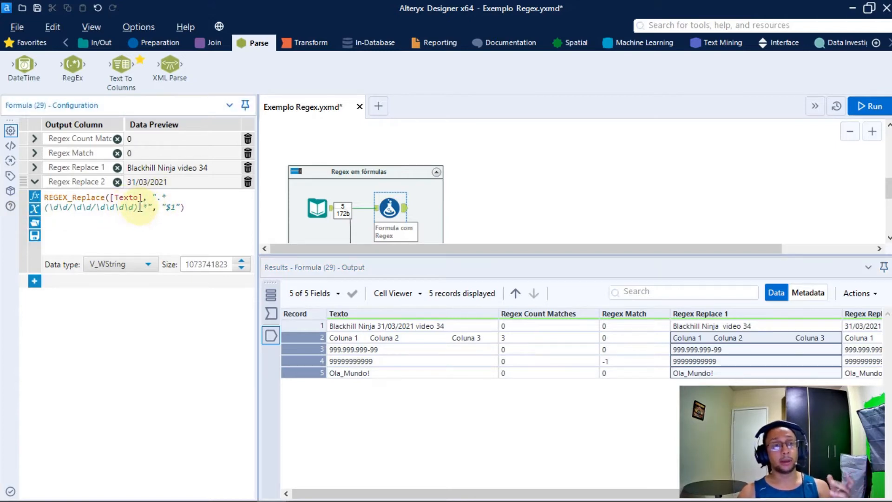
drag(140, 206, 44, 207)
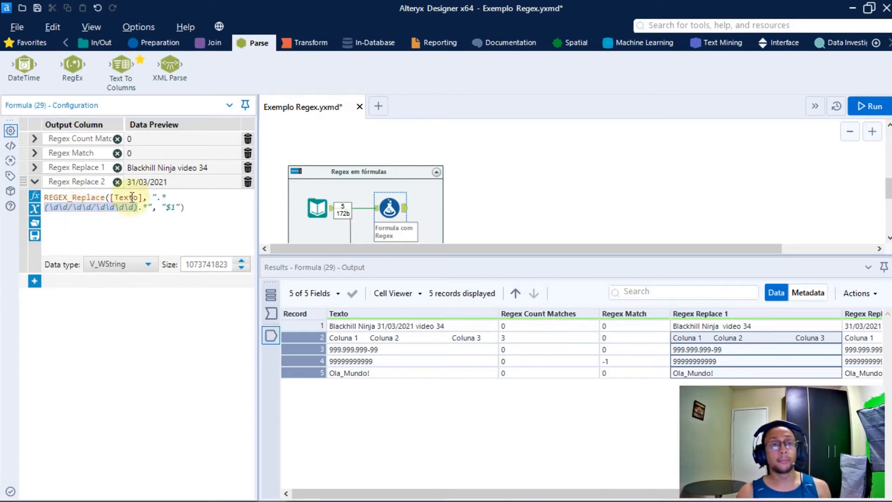
click(153, 197)
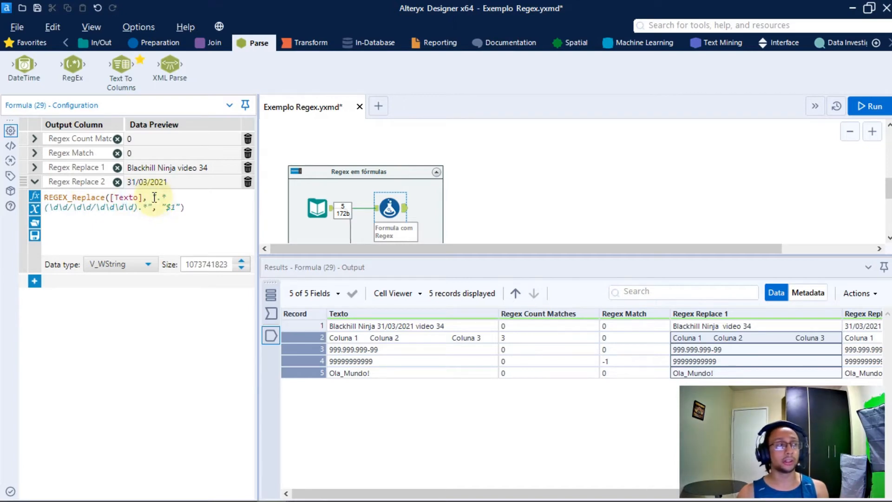
drag(162, 207, 180, 207)
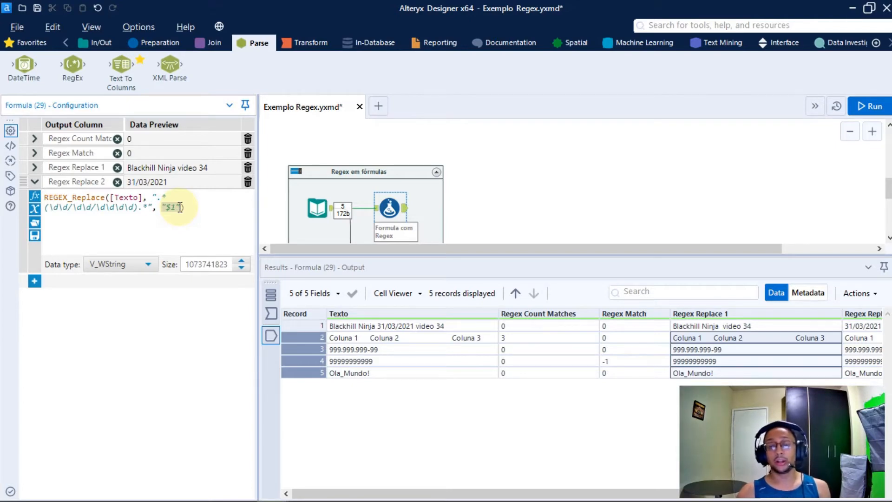
click(179, 207)
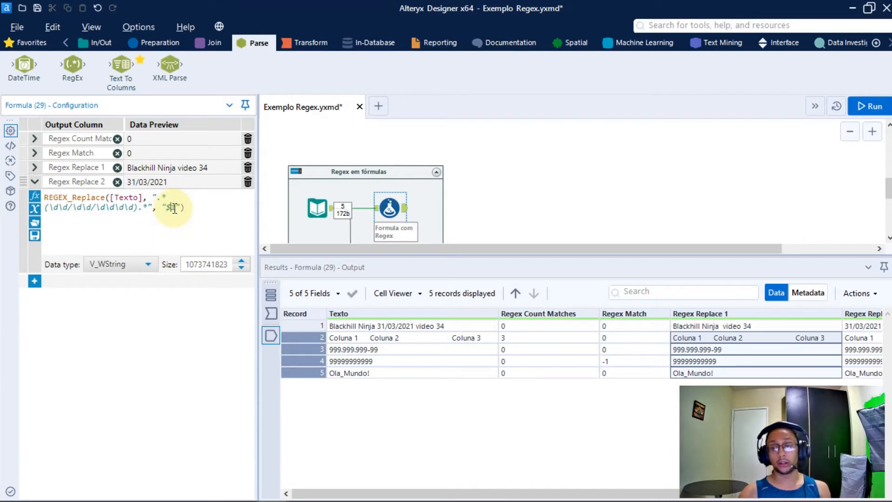
drag(45, 207, 136, 207)
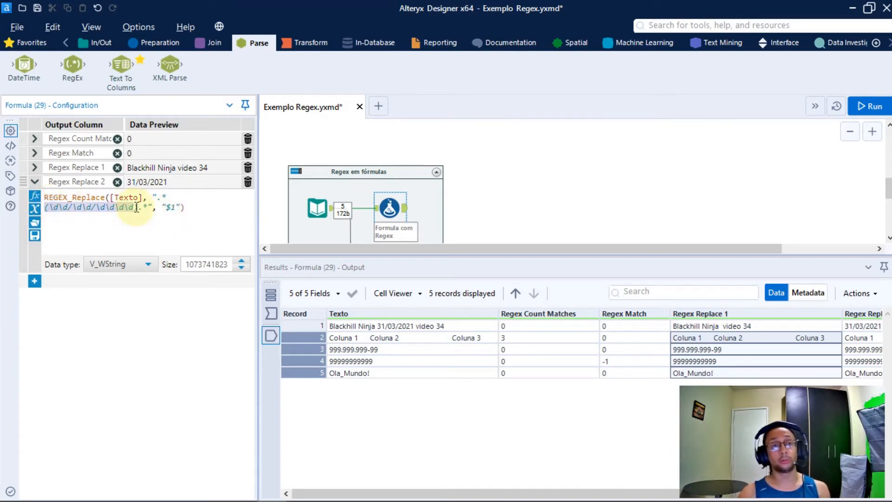
double_click(170, 207)
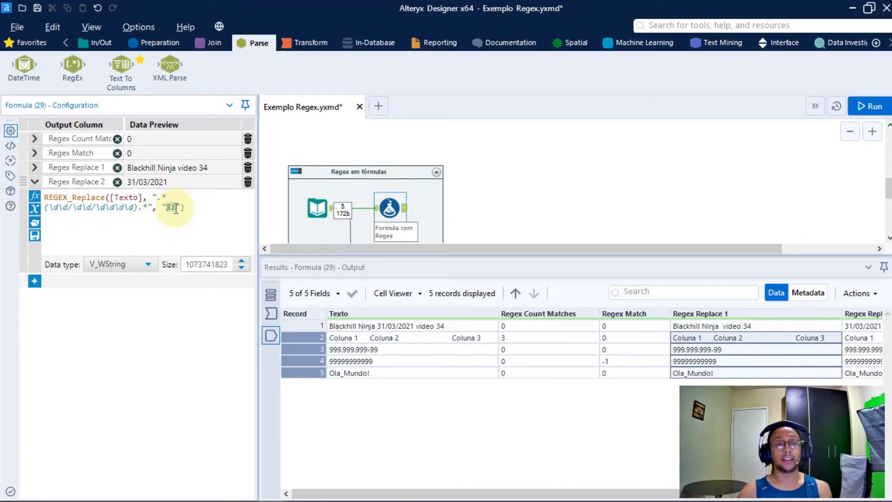
click(175, 208)
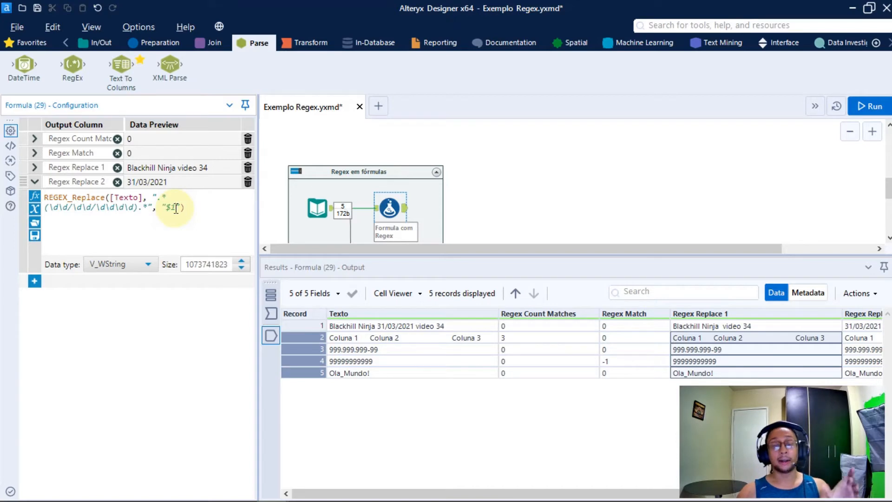
drag(137, 208, 48, 207)
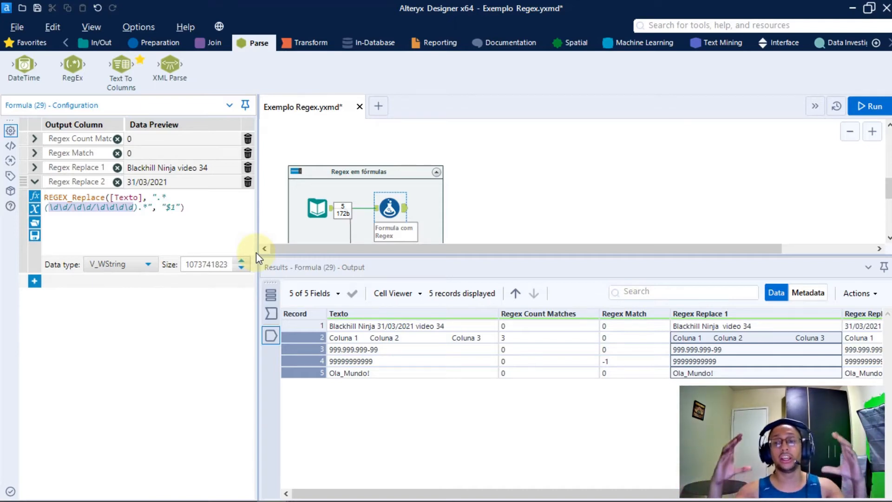
click(869, 327)
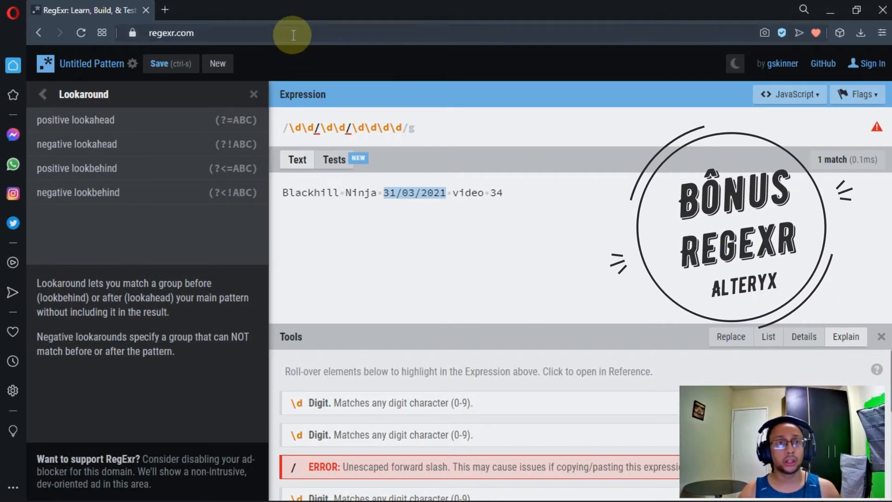
- Switch to RegExr in the browser and examine the site address, the date expression and the sample text
click(224, 32)
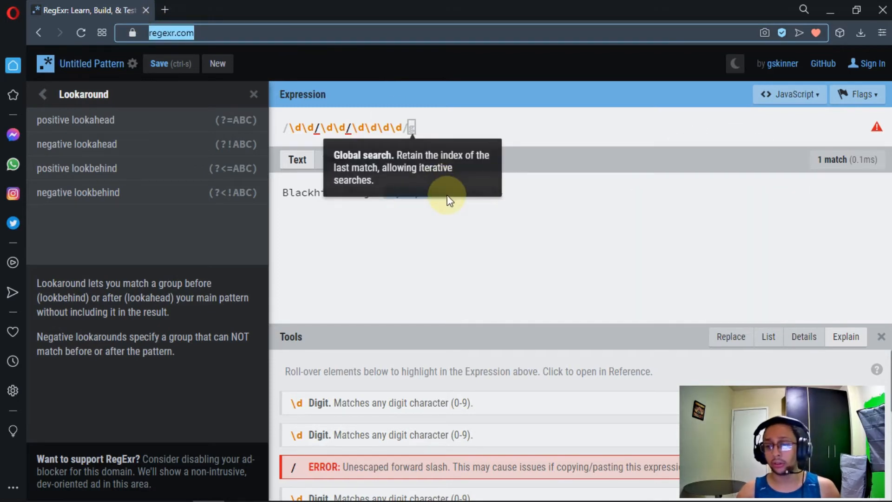
click(591, 247)
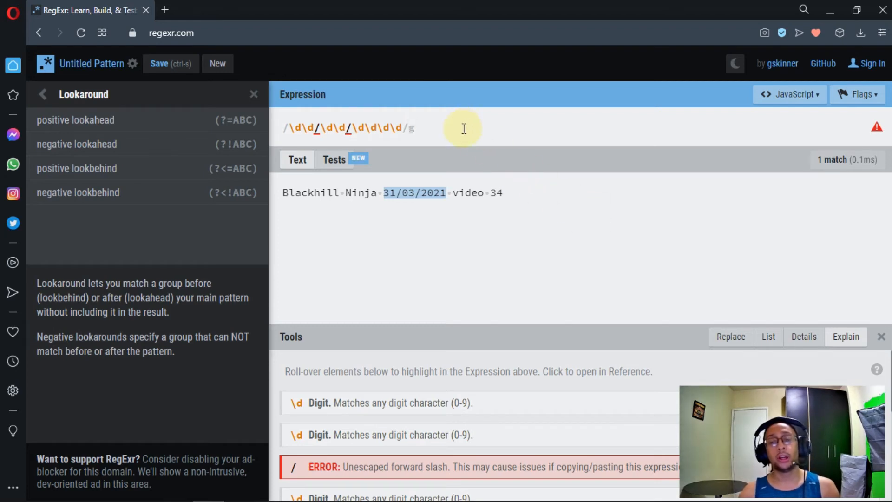
drag(456, 126, 247, 119)
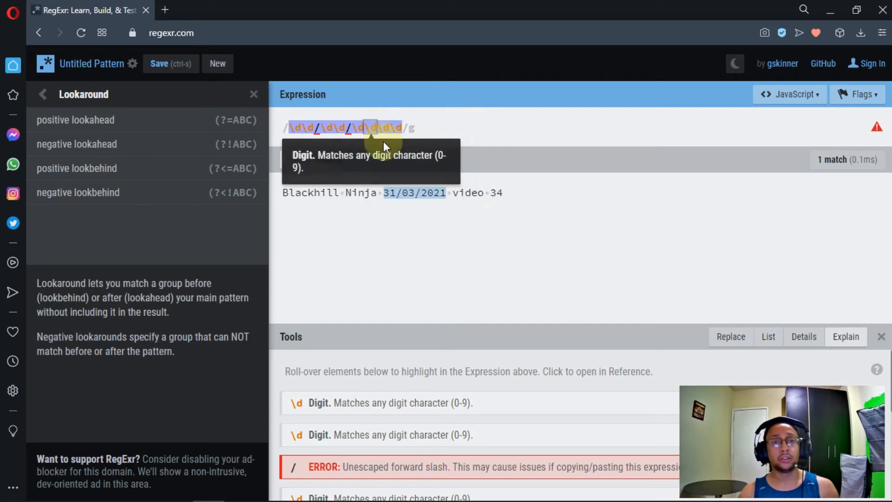
drag(507, 193, 284, 192)
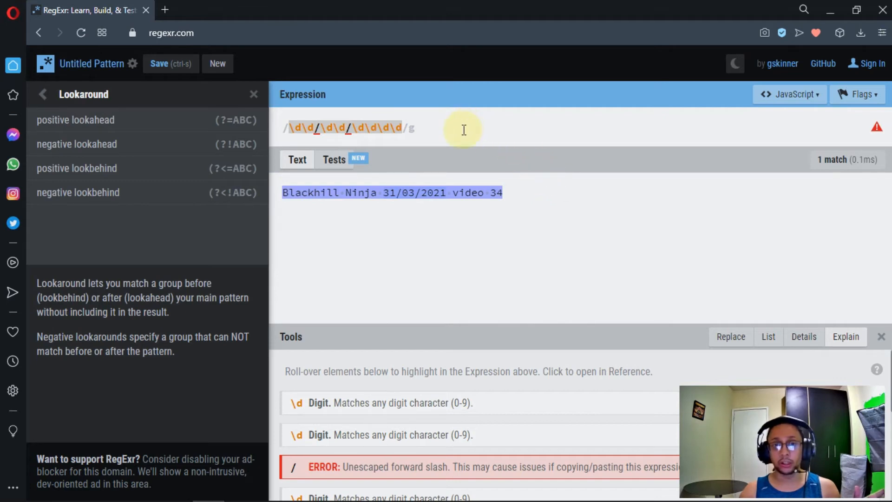
- Replace the existing date expression with \d\d, keeping the sample text as the test string
drag(465, 127, 284, 123)
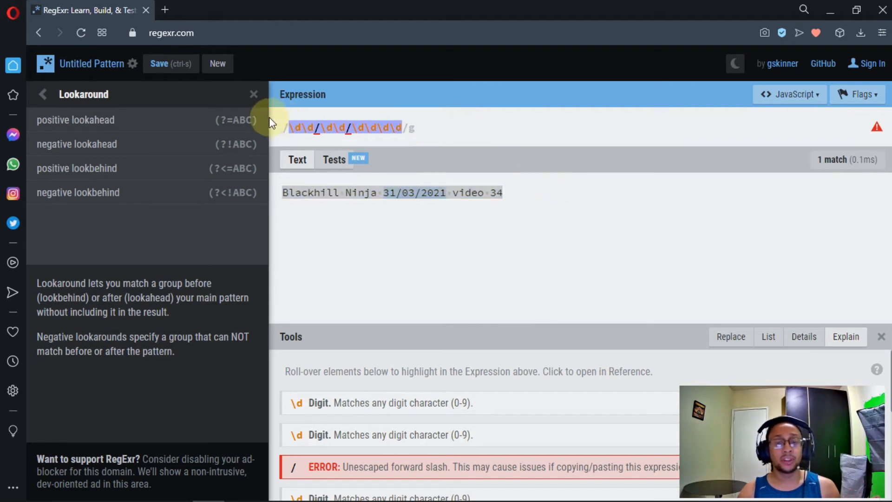
key(BackSpace)
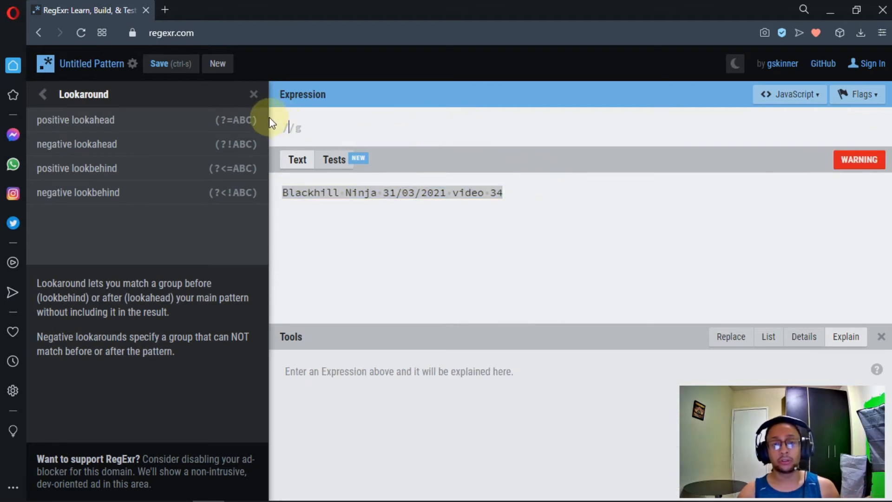
click(508, 200)
drag(289, 195, 520, 199)
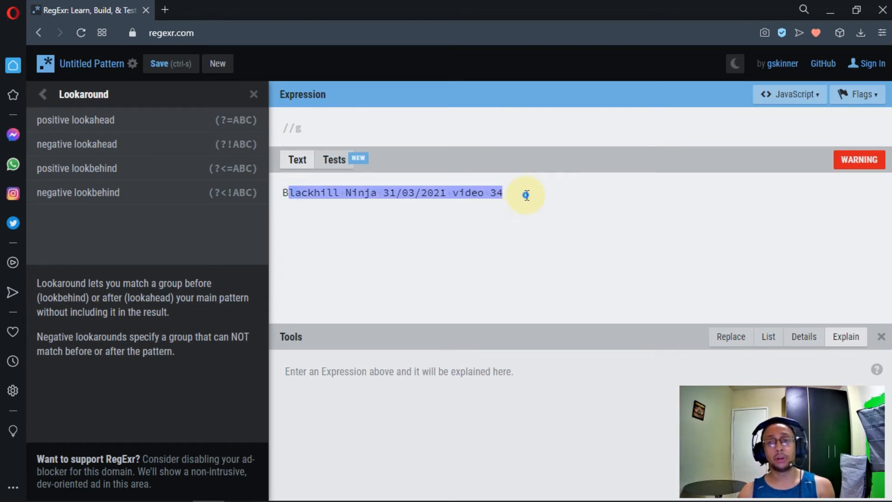
click(529, 195)
click(407, 127)
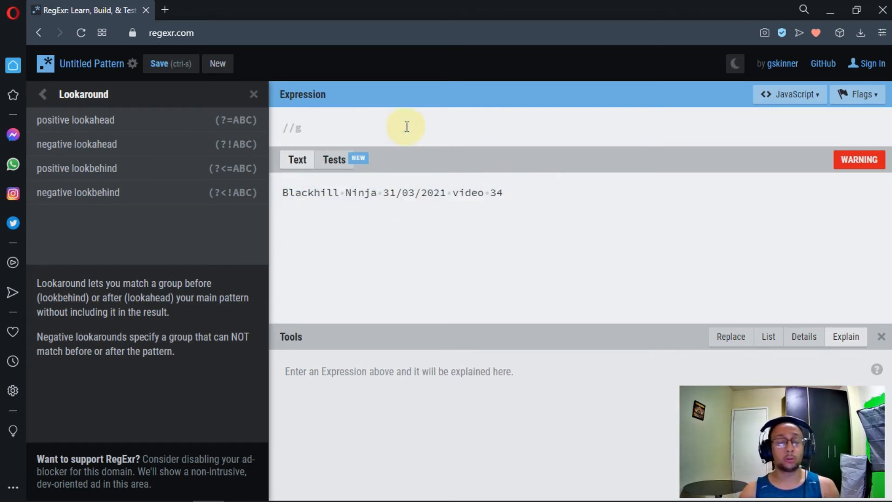
text(\d\d)
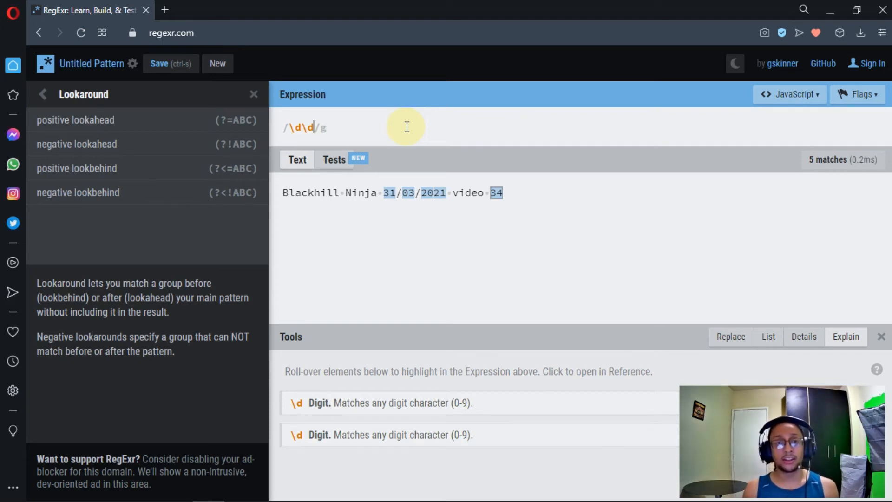
- Try the expression with a third \d added, and remove that addition again
text(\d)
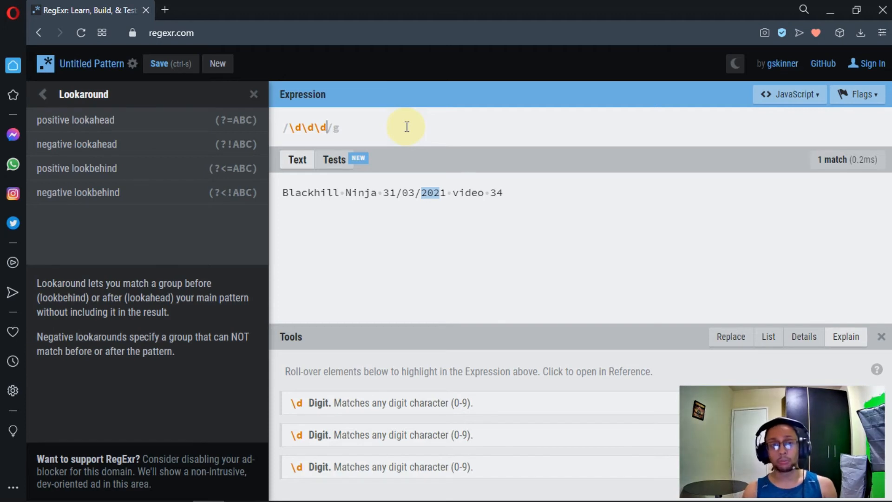
key(BackSpace)
key(BackSpace)
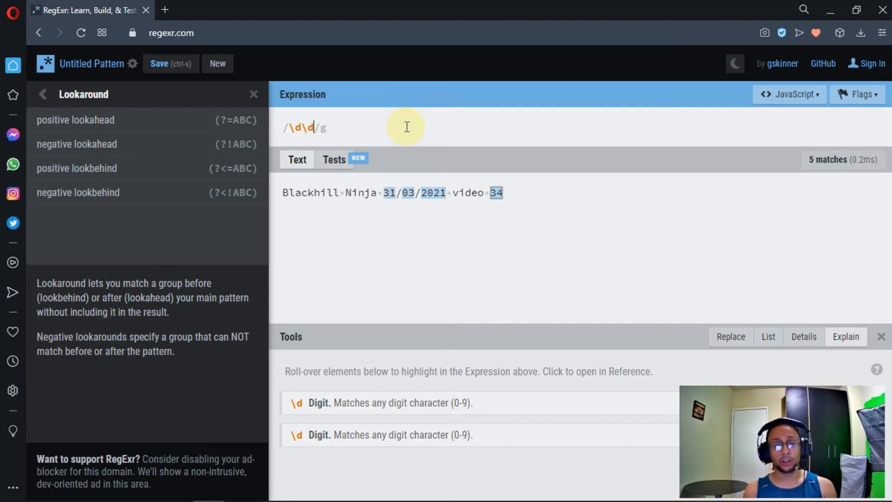
- Extend the expression to \d\d/\d\d/\d\d\d\d so it covers the full date in the sample text
text(/)
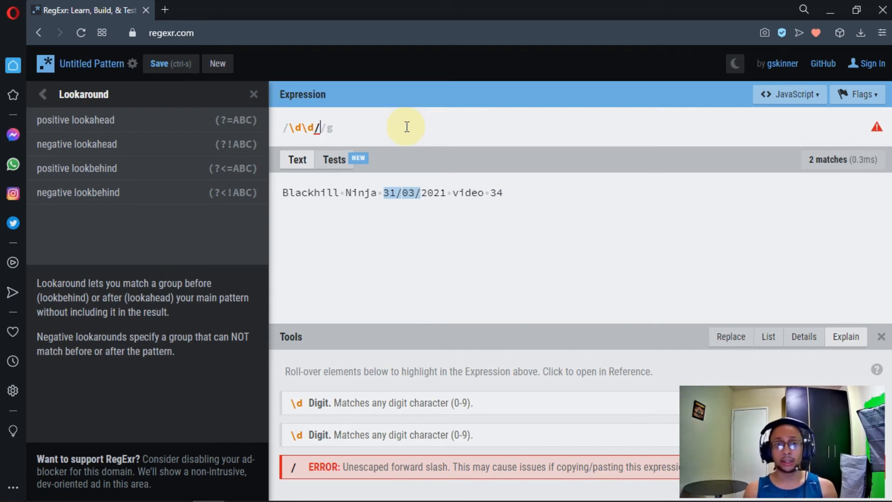
text(\d\d)
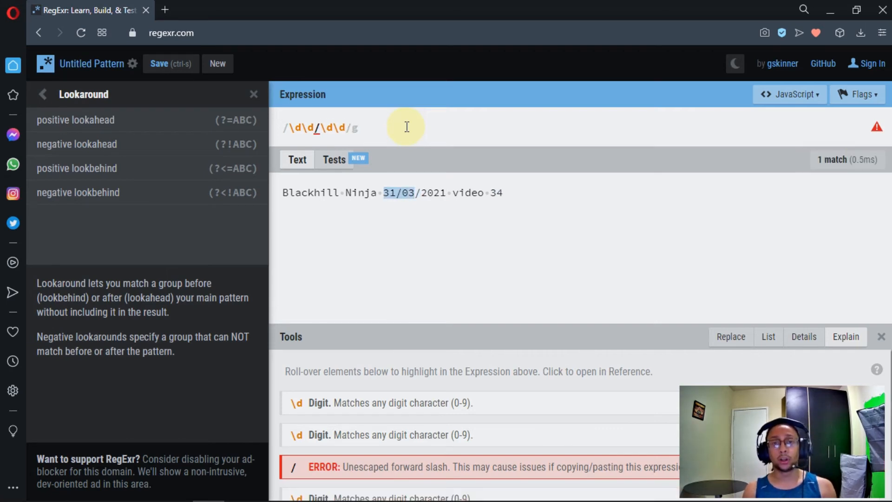
text(/)
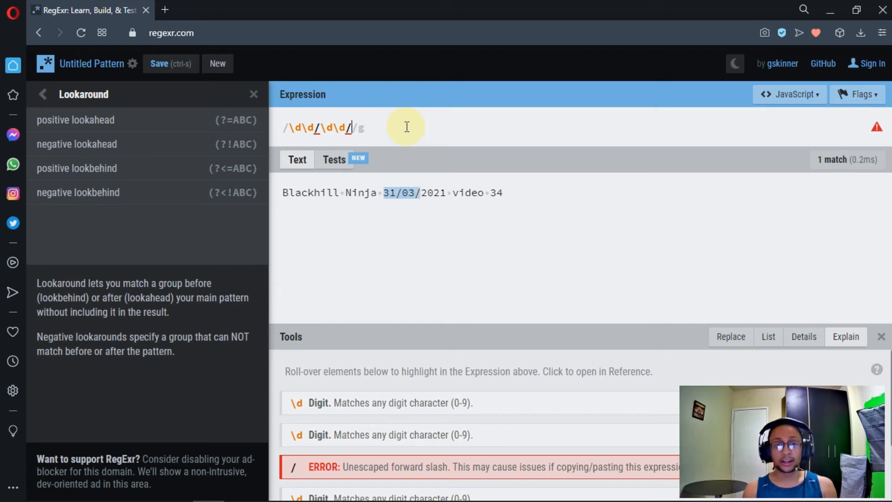
text(\d\d\d\d\d)
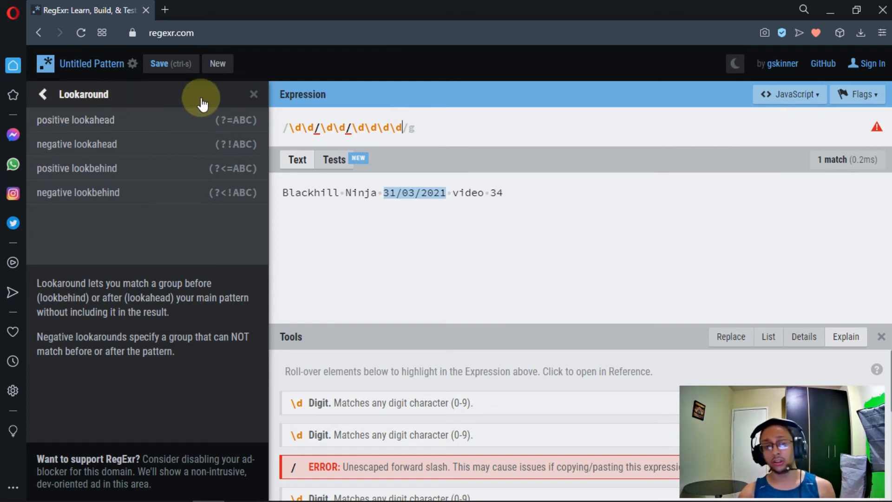
- Return from Lookaround to the RegEx Reference overview and open its Escaped characters section
click(77, 99)
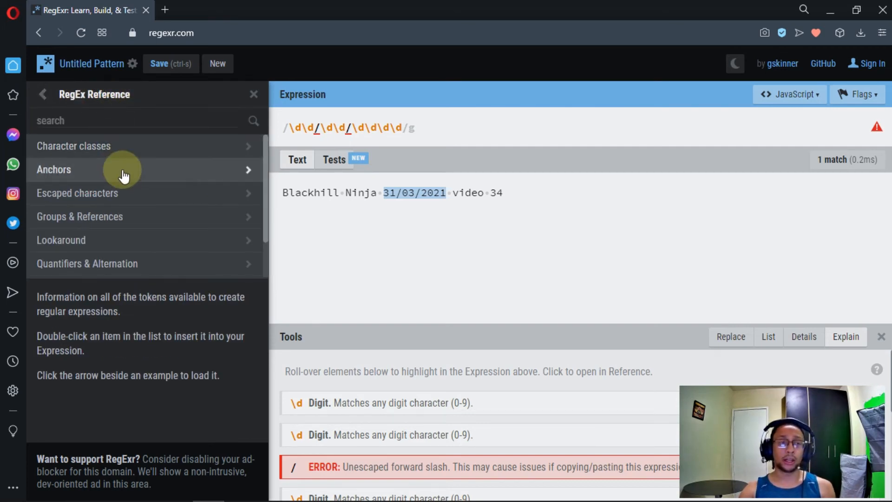
click(133, 198)
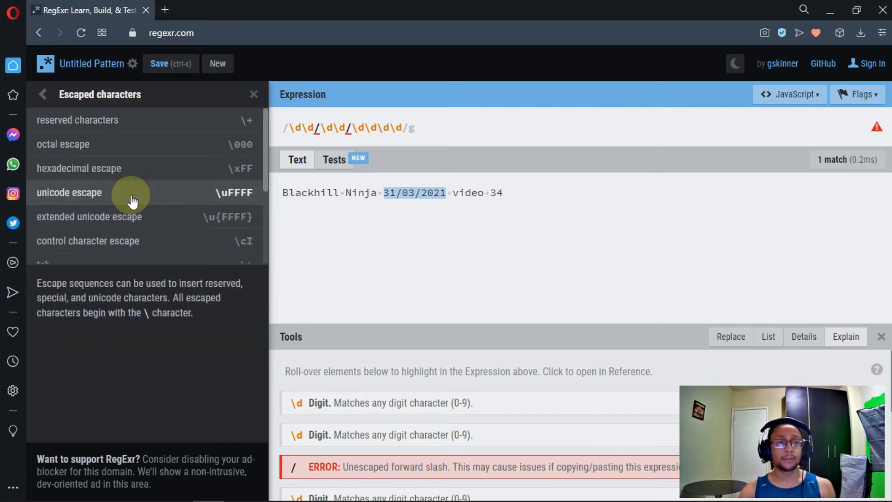